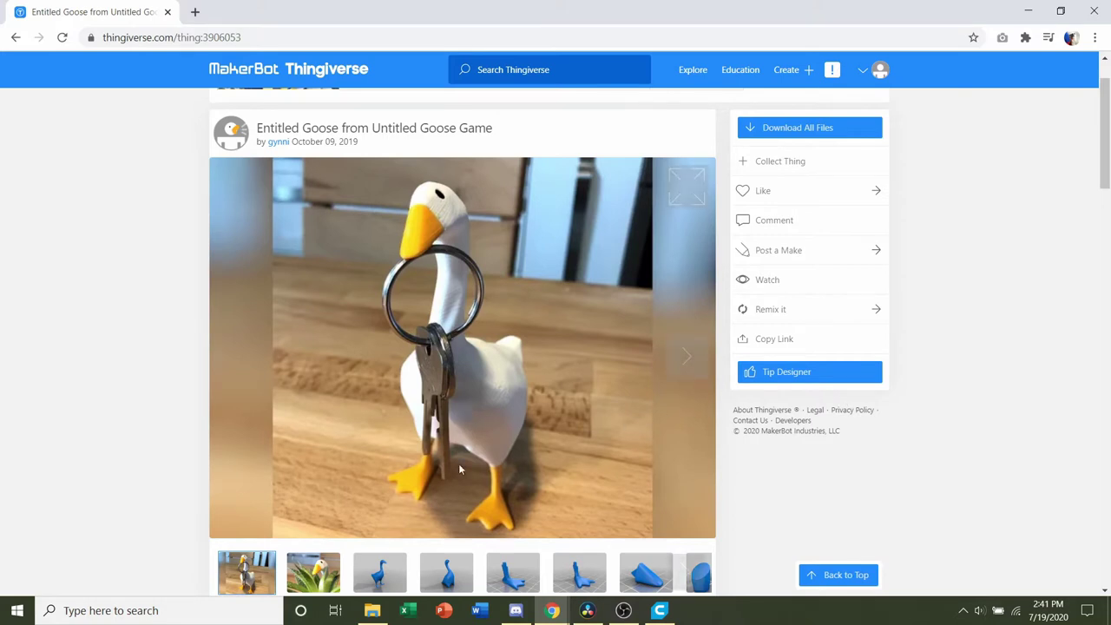
Switch the goose gallery to the blue 3-D renders, ending on the long-necked goose view.
click(379, 577)
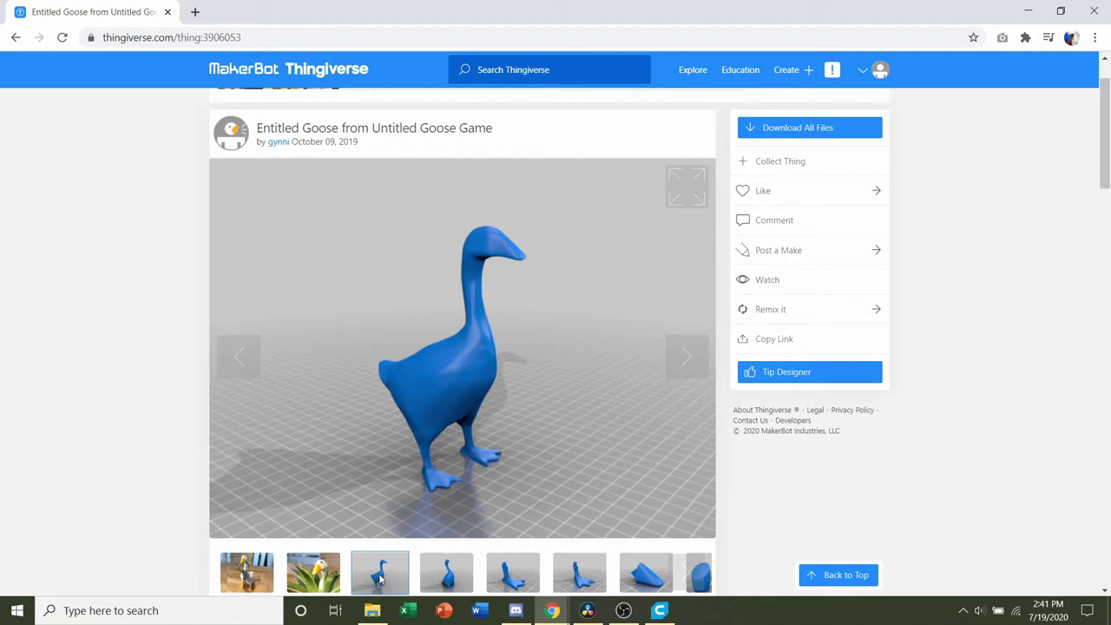
click(448, 573)
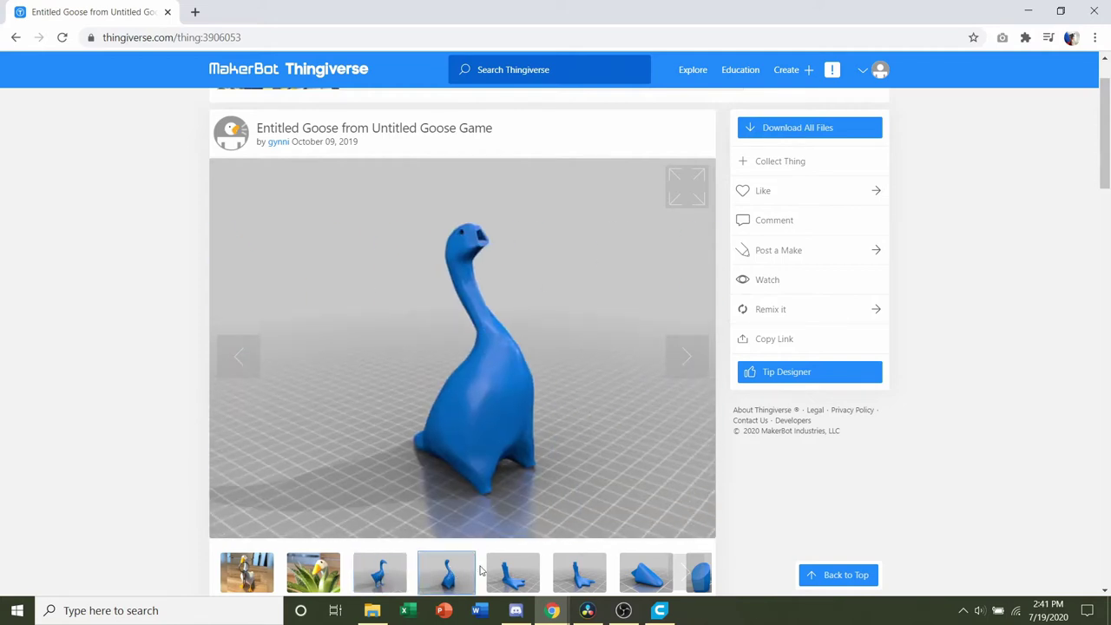
Show the foot-part render, read the Print Settings and Assembly notes, and return to the top.
click(483, 571)
scroll(794, 473, down, 8)
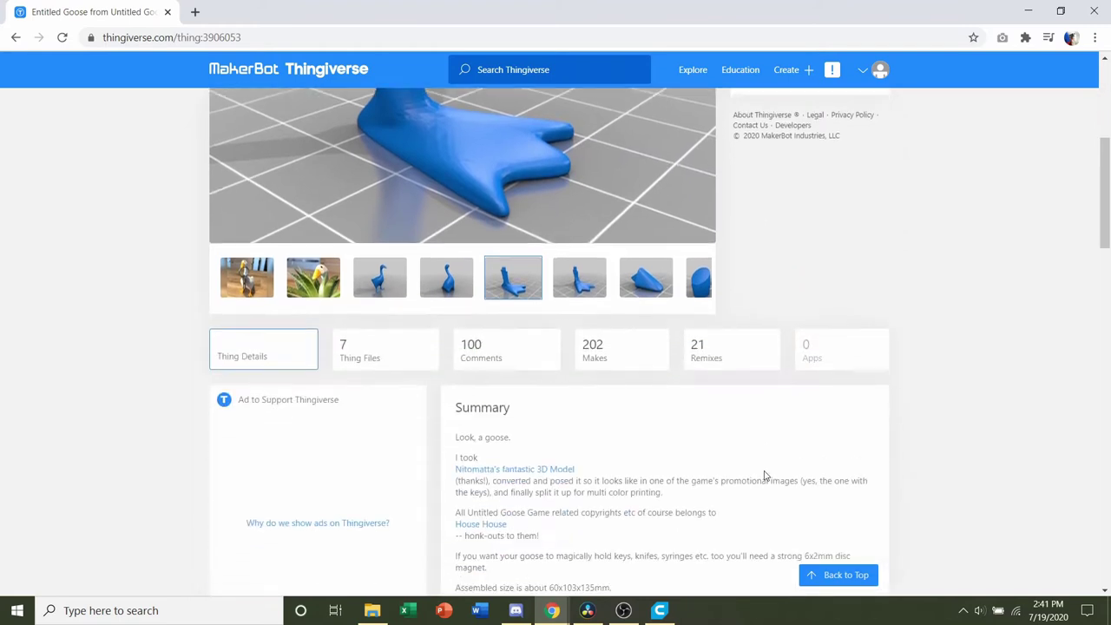
scroll(765, 470, down, 4)
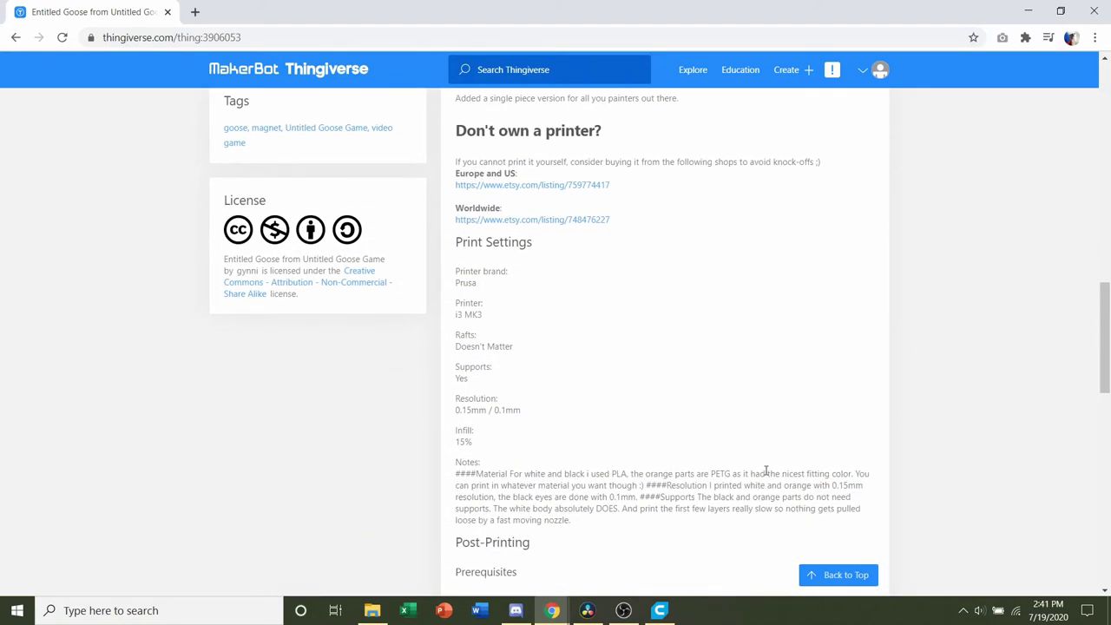
scroll(596, 364, down, 1)
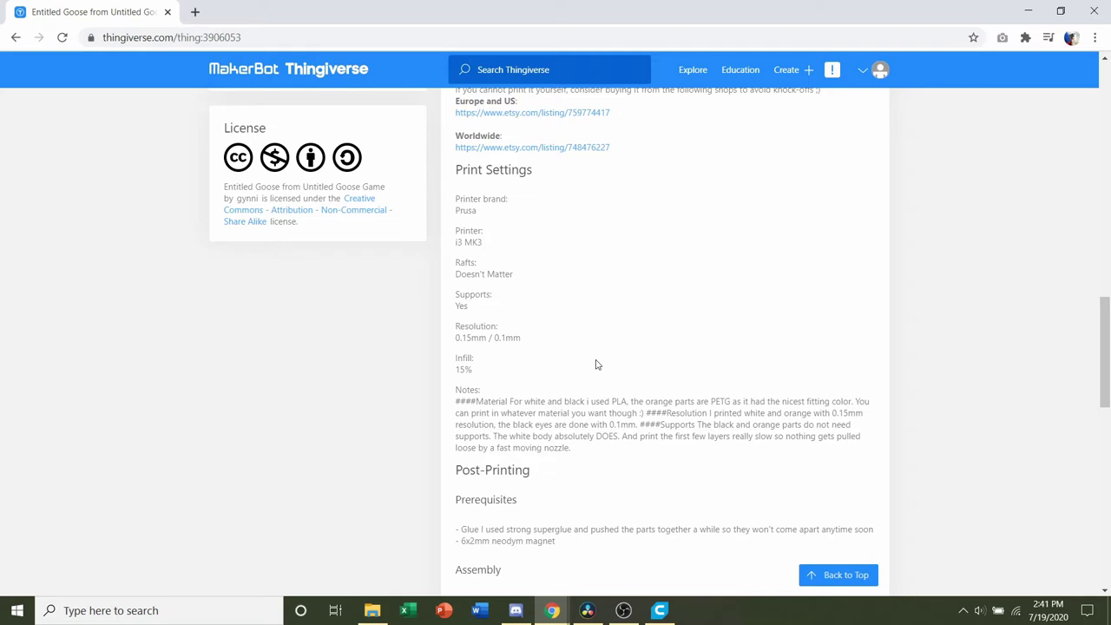
scroll(595, 365, down, 4)
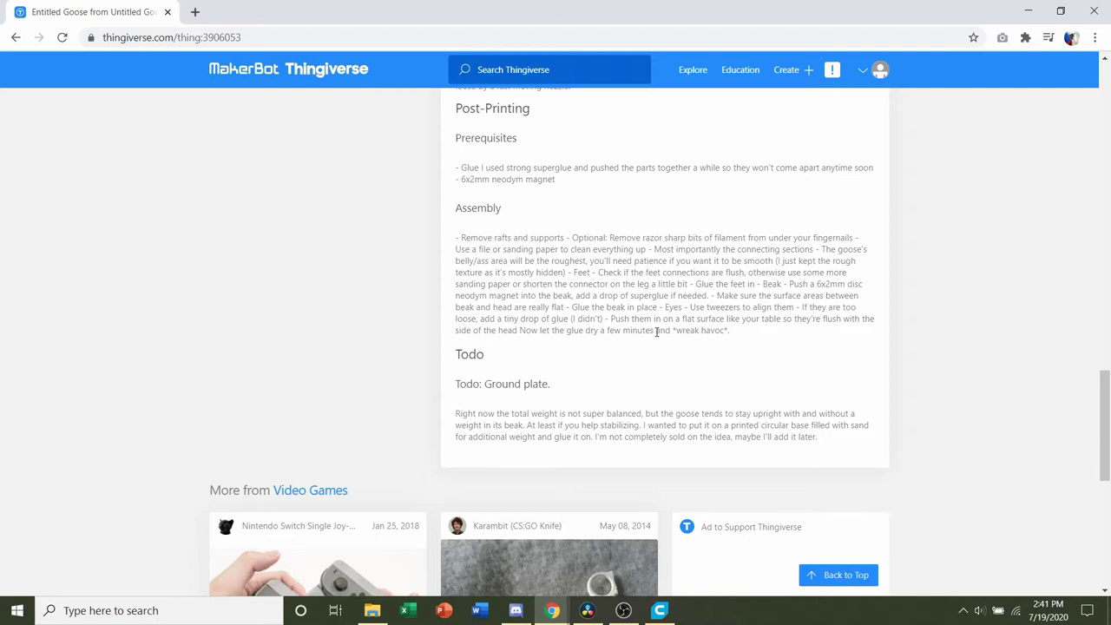
scroll(650, 329, up, 17)
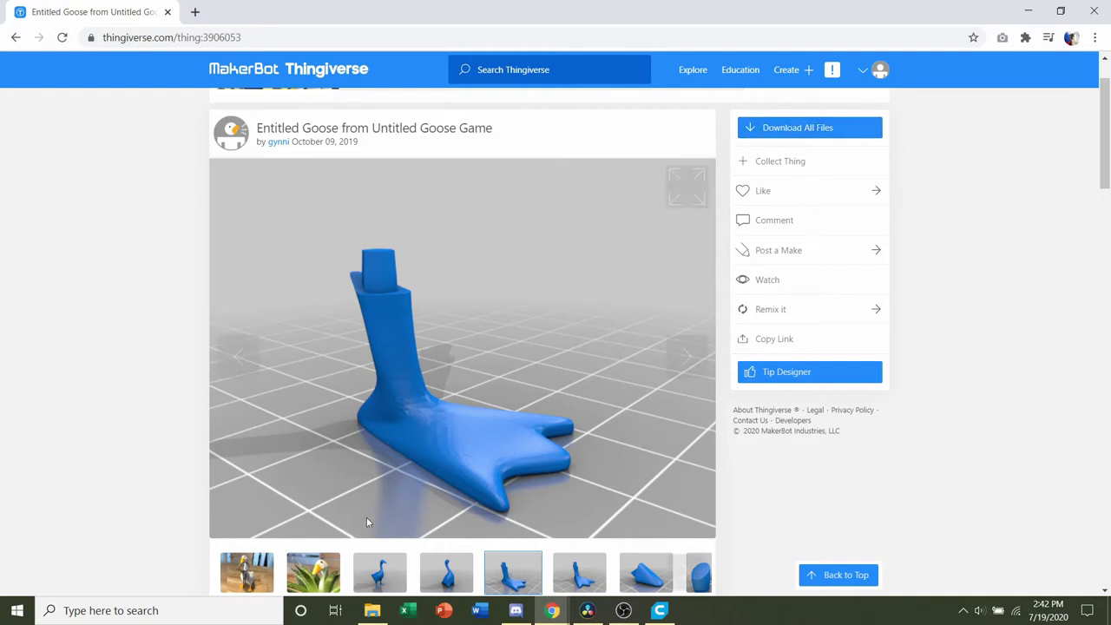
Open the goose files folder and select only single.stl rather than the six part files.
click(372, 610)
drag(627, 395, 524, 239)
click(575, 419)
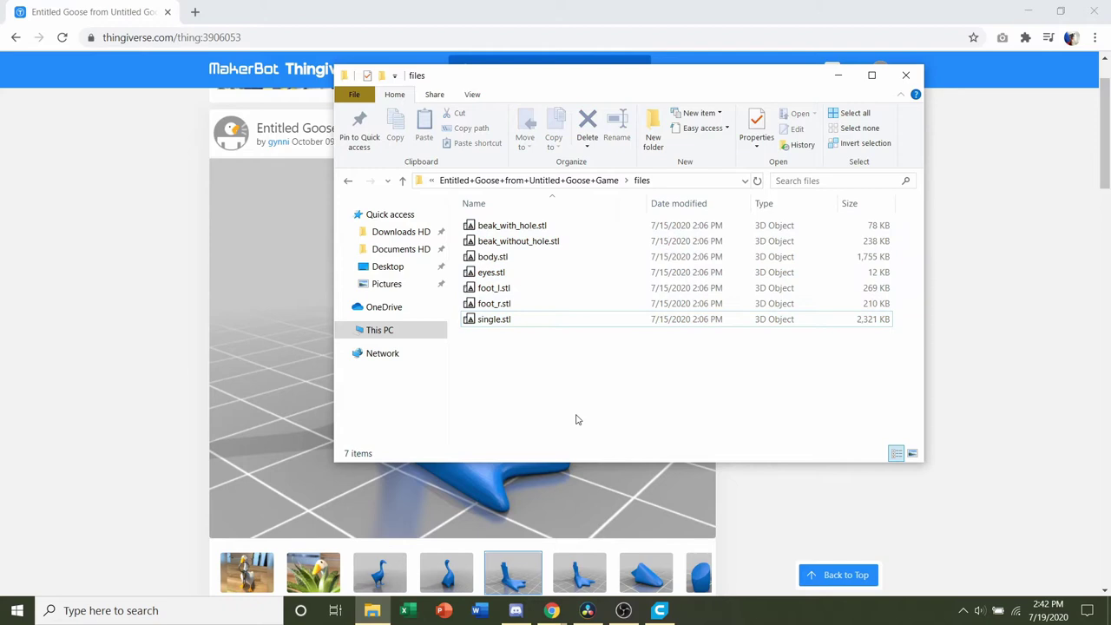
click(548, 323)
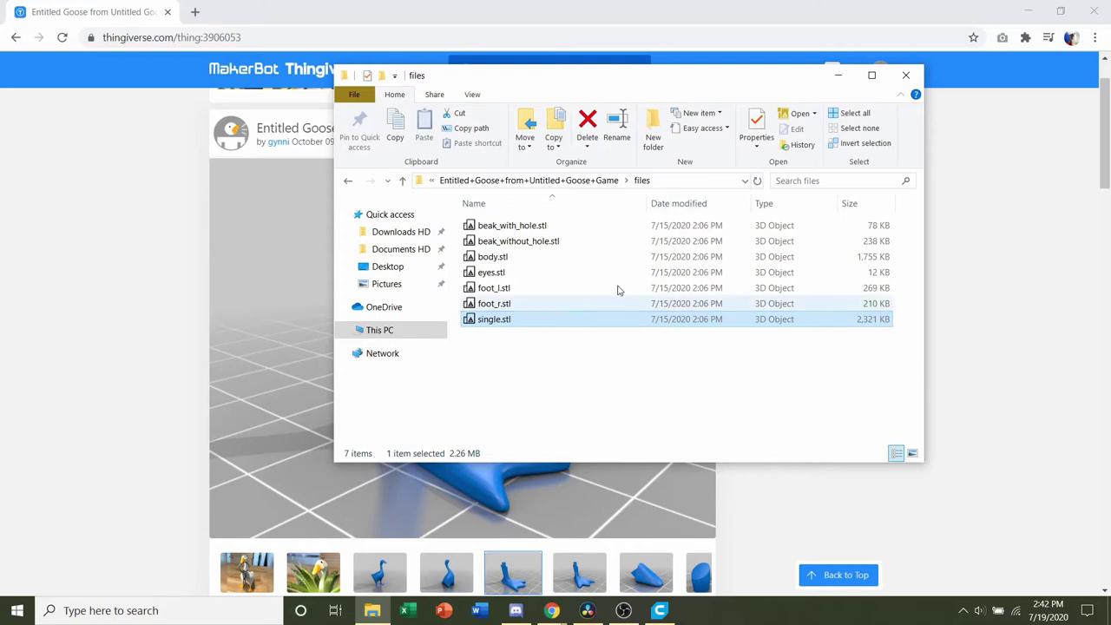
click(889, 230)
drag(885, 238, 816, 305)
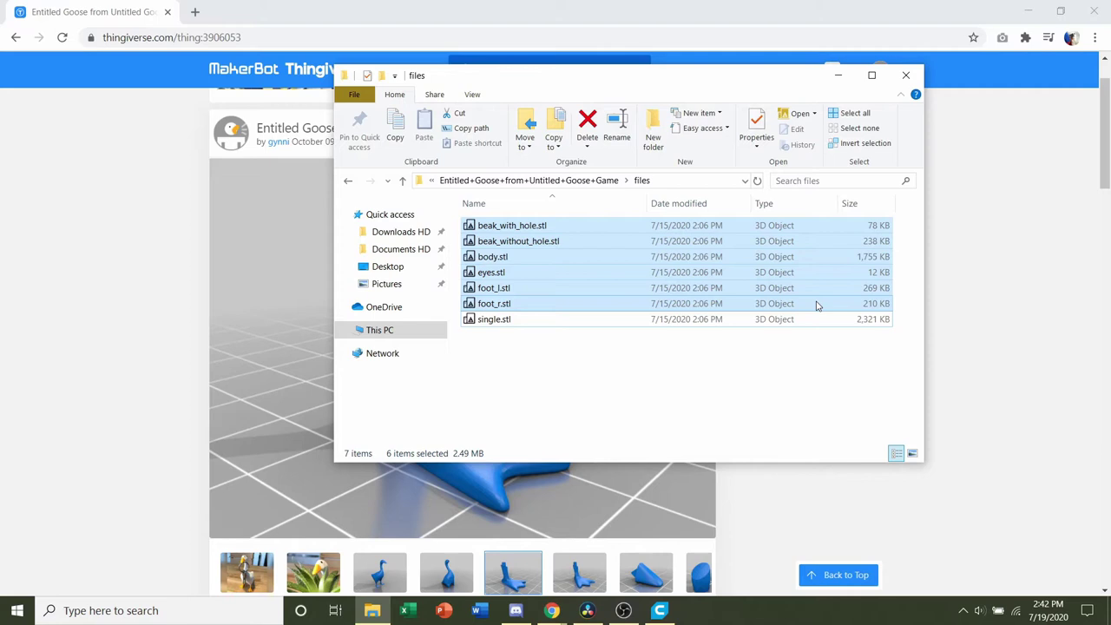
click(643, 326)
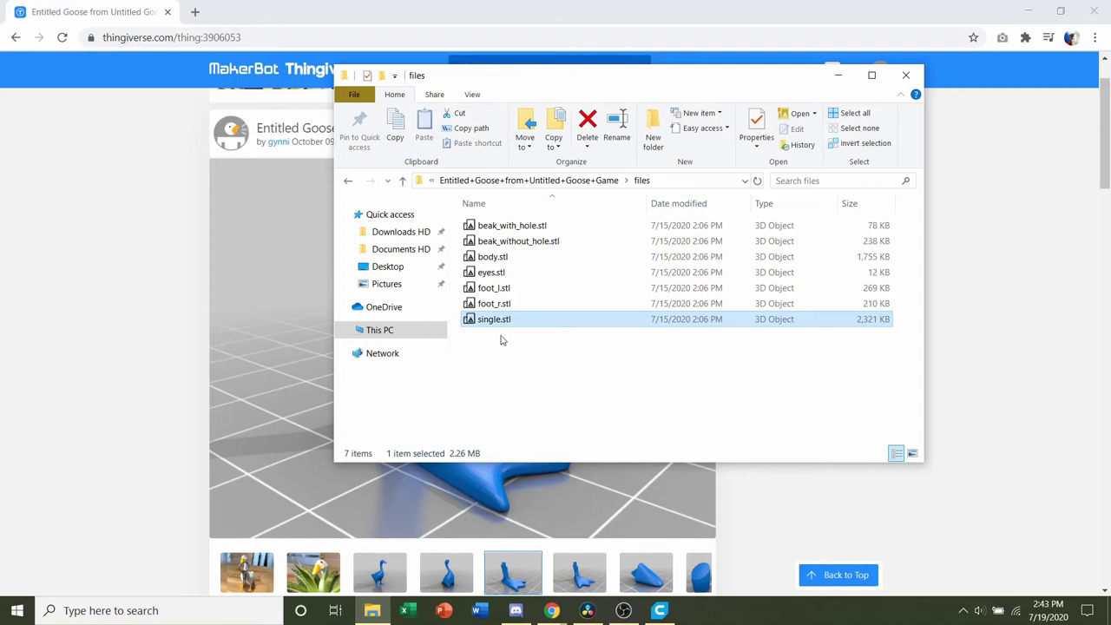
Load single.stl into Cura and keep the Standard Quality - 0.2mm profile.
drag(536, 325, 564, 349)
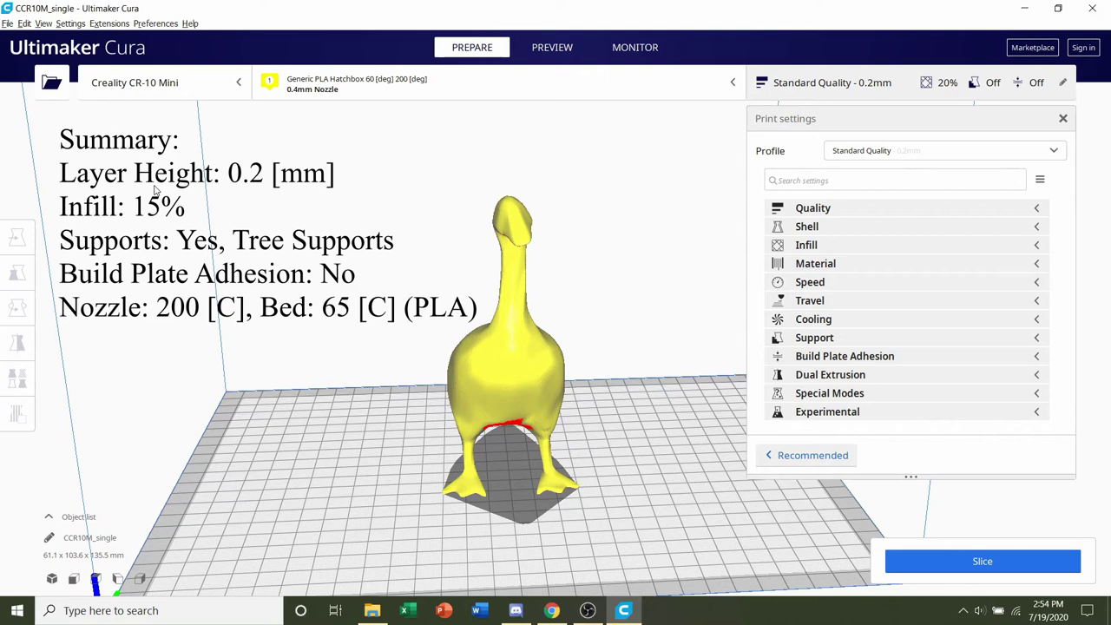
right_drag(367, 230, 555, 223)
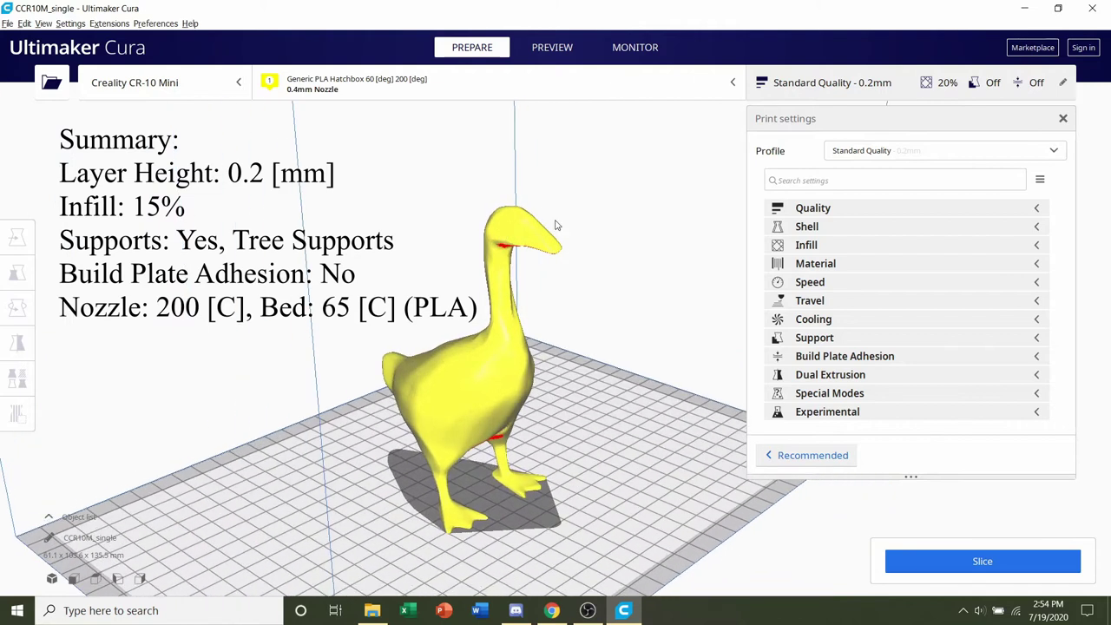
click(862, 152)
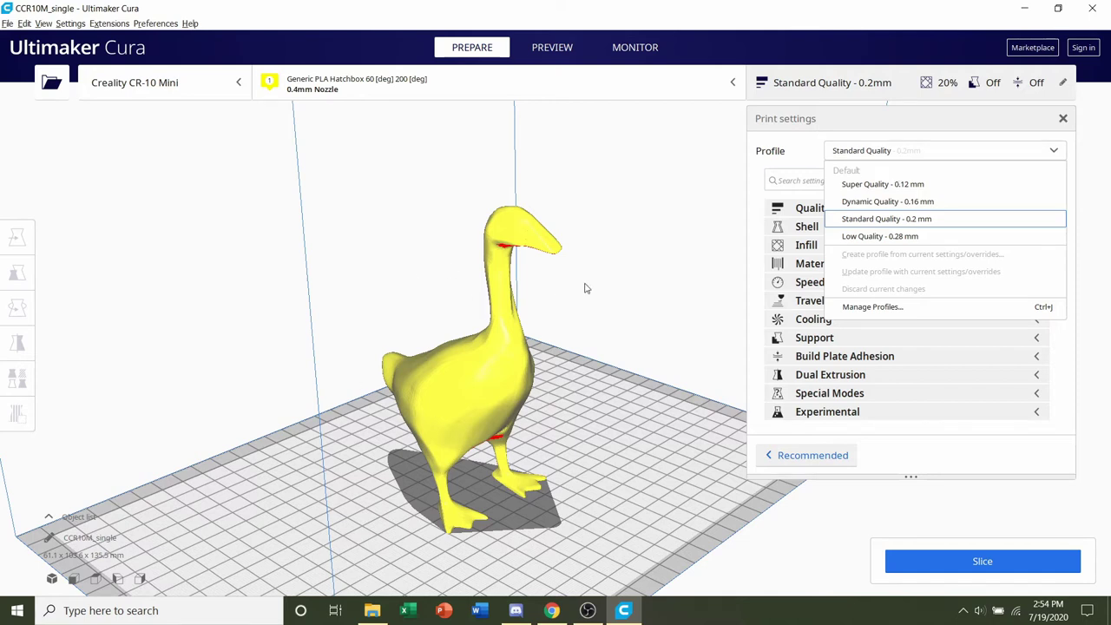
click(929, 224)
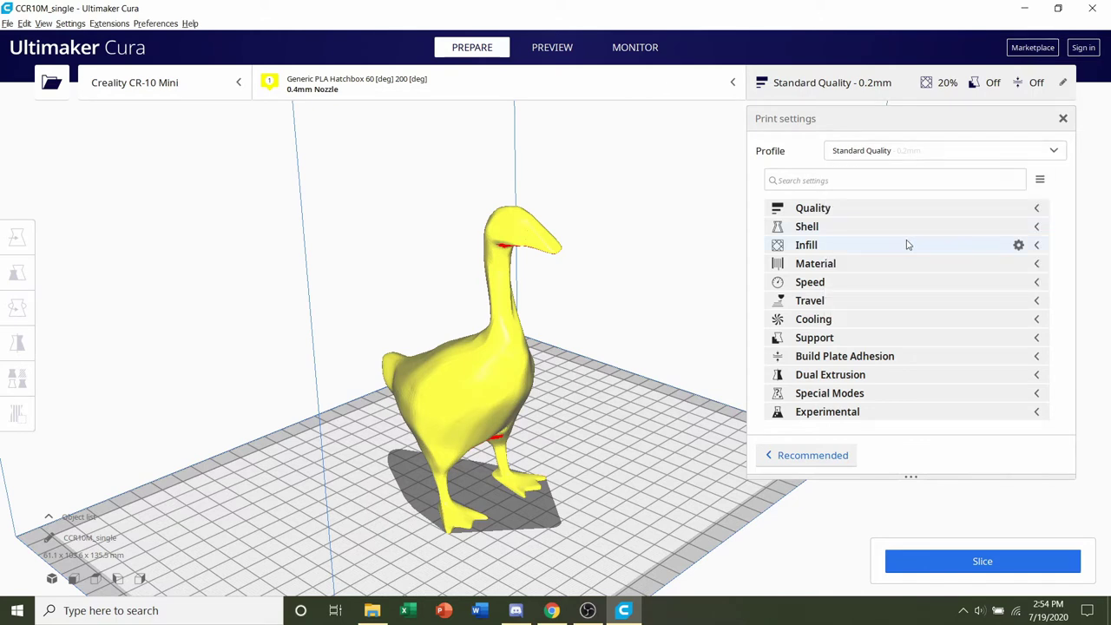
click(907, 246)
click(963, 260)
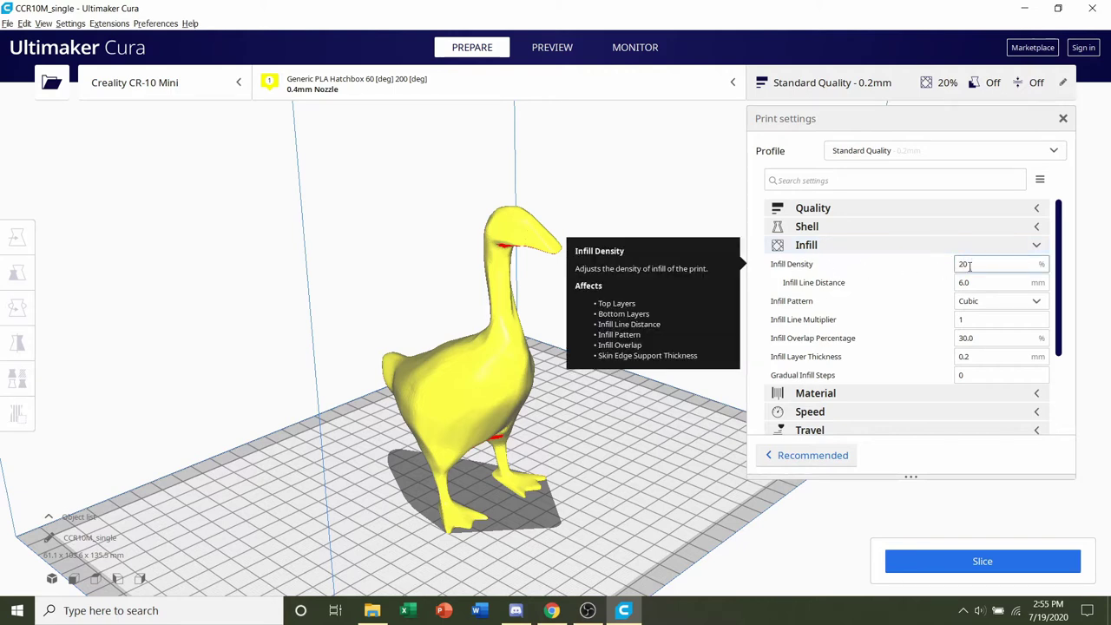
double_click(972, 264)
text(15)
click(885, 247)
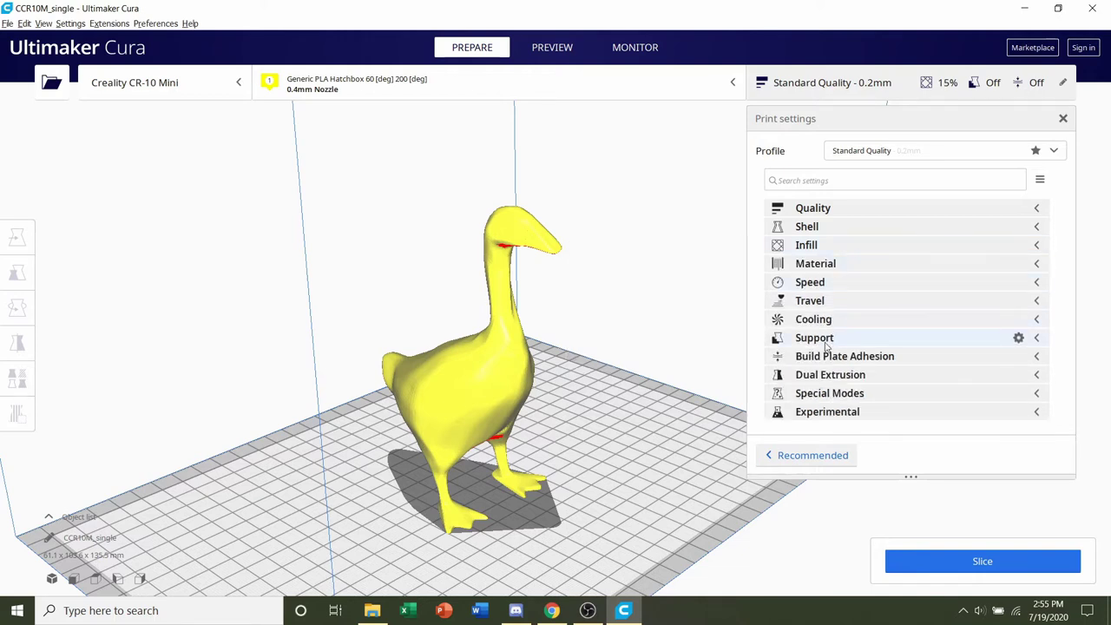
right_drag(483, 357, 449, 304)
scroll(471, 260, up, 3)
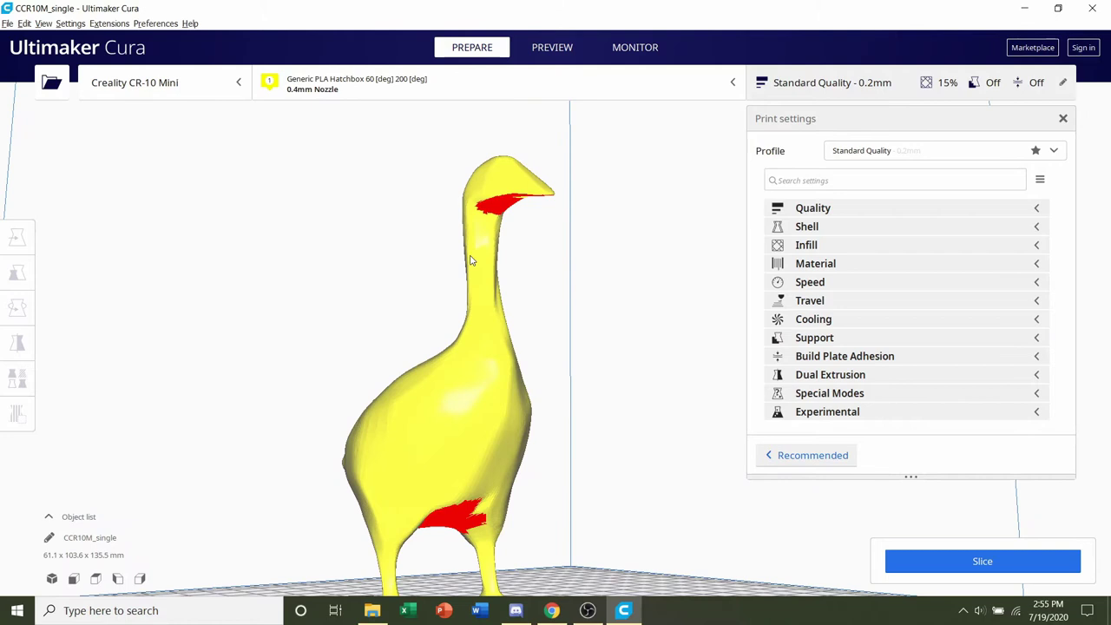
right_drag(471, 260, 477, 243)
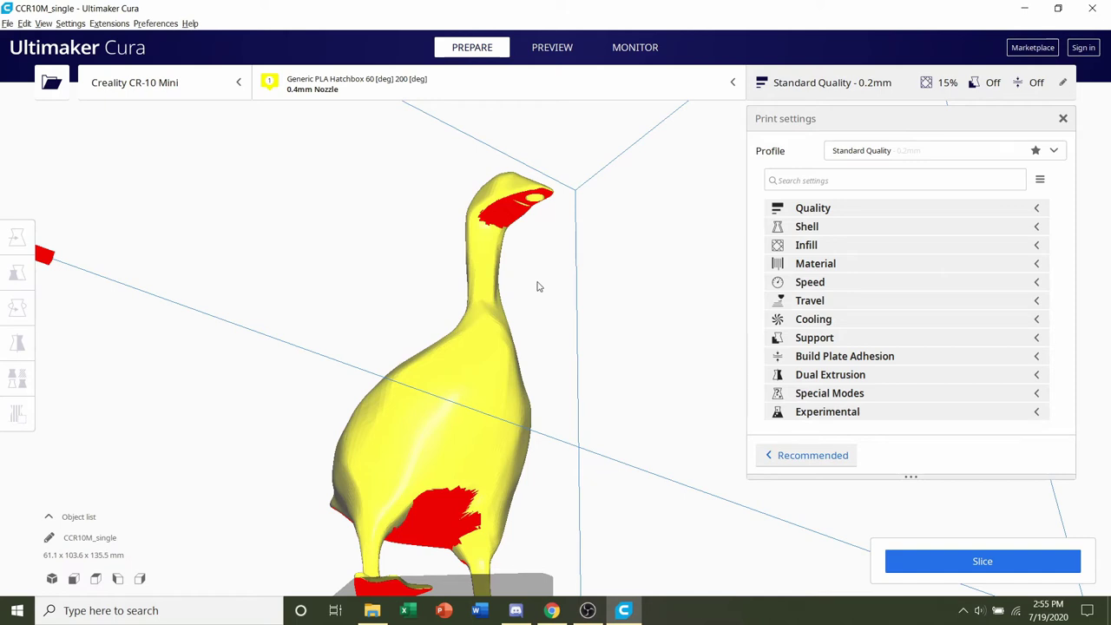
right_drag(538, 285, 573, 373)
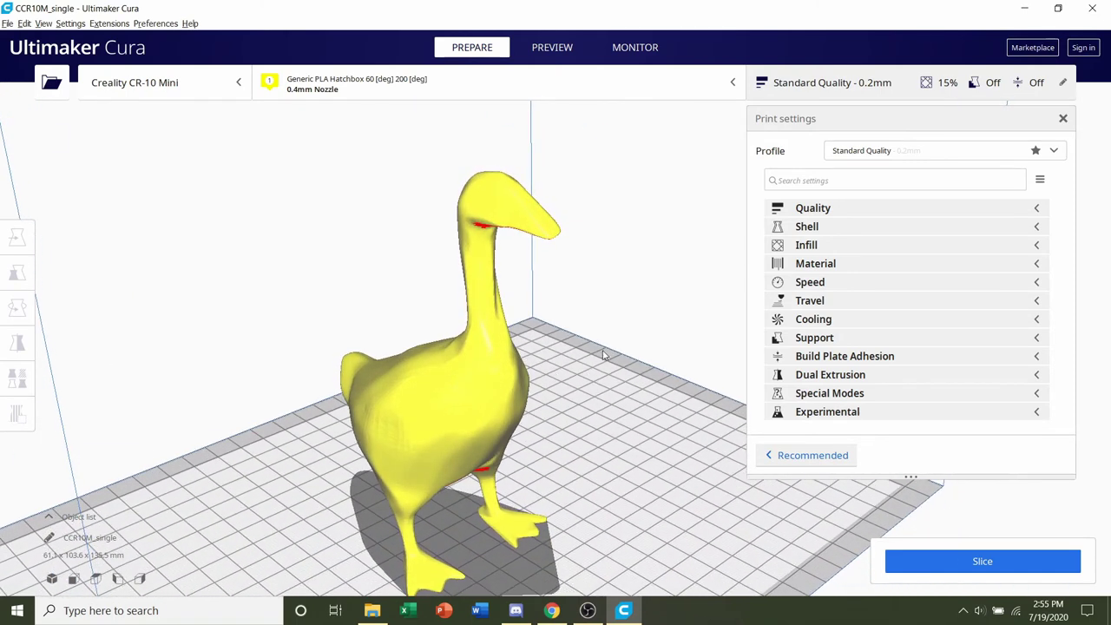
click(888, 357)
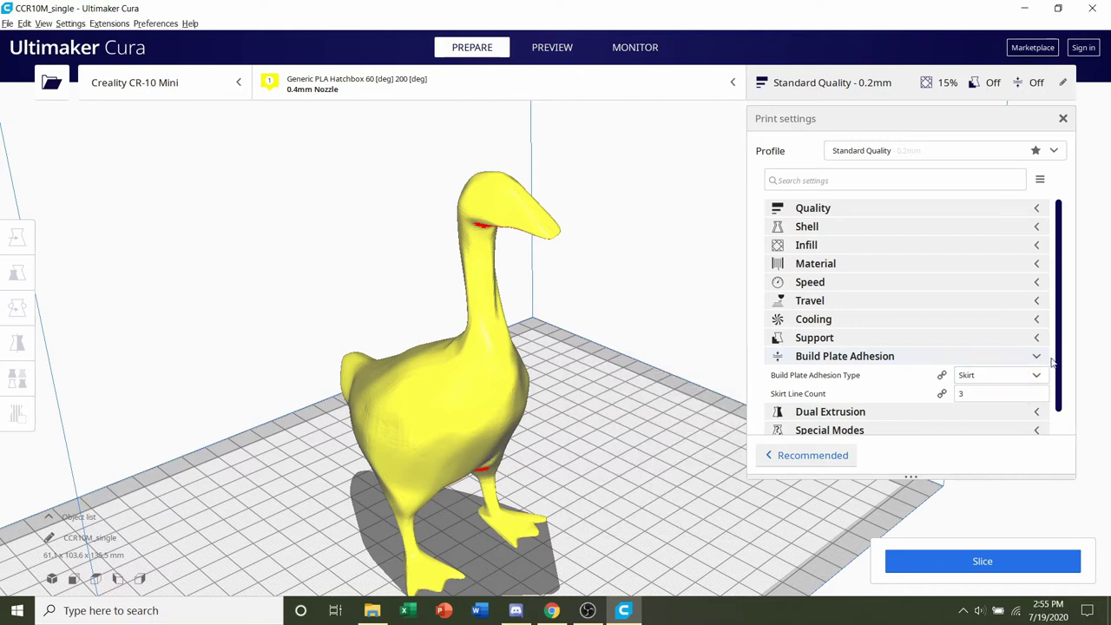
click(967, 364)
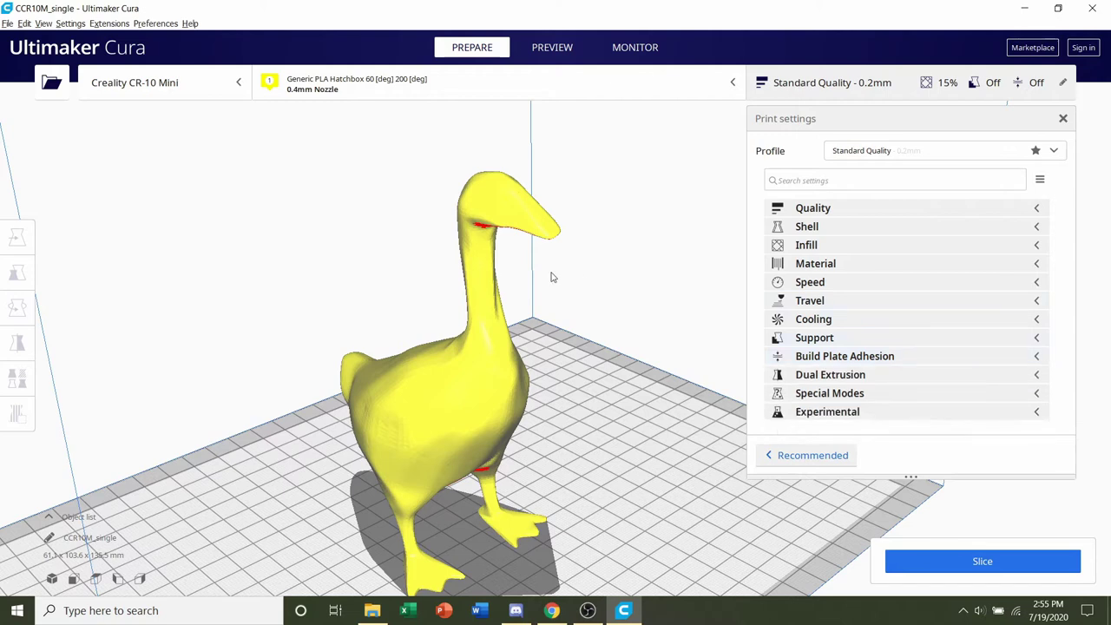
Enable Tree Support under Experimental and filter Setting Visibility for 'tree'.
right_drag(518, 289, 530, 296)
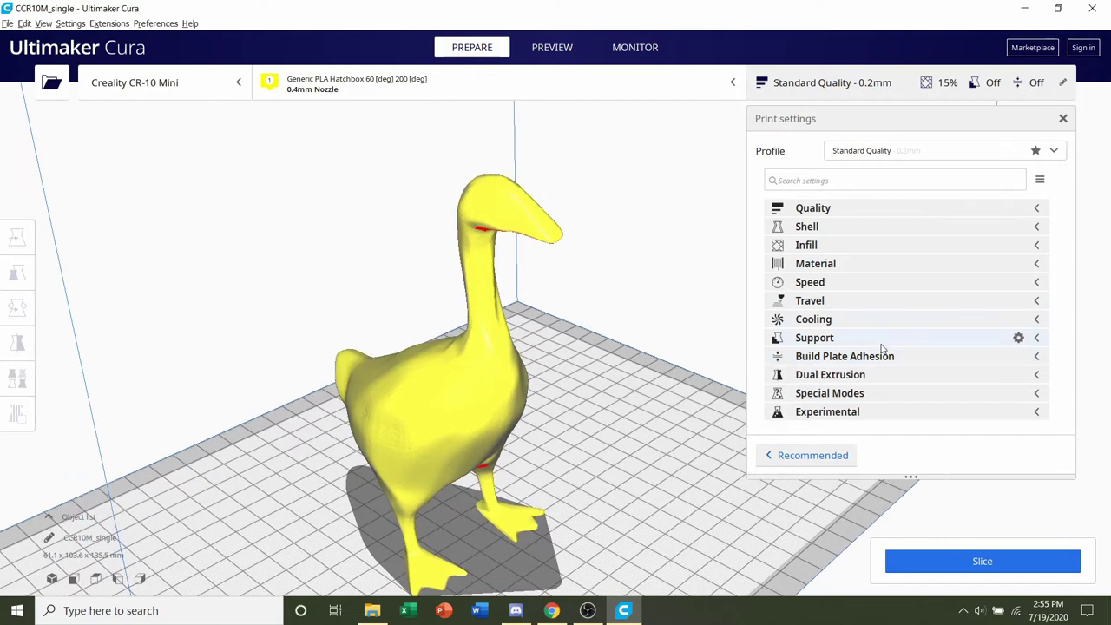
click(826, 413)
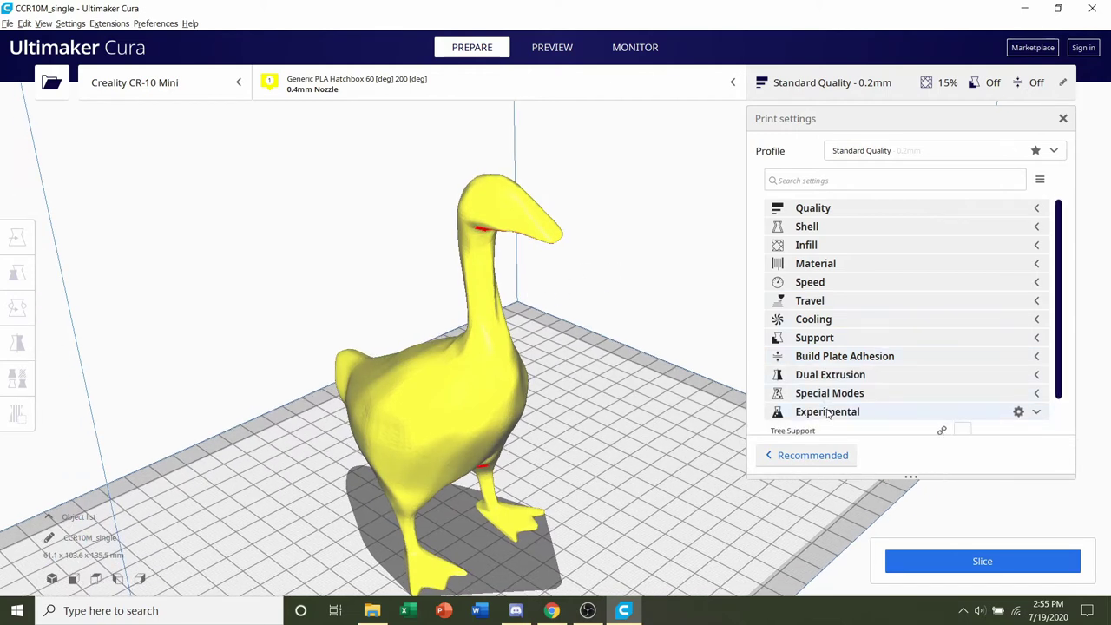
scroll(877, 359, down, 1)
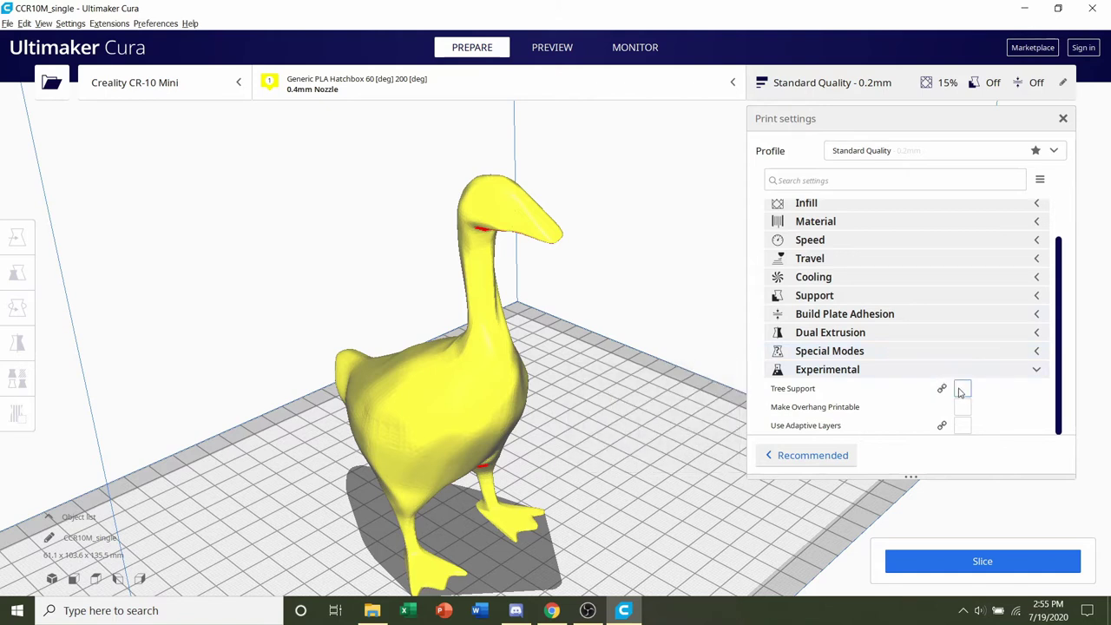
click(961, 391)
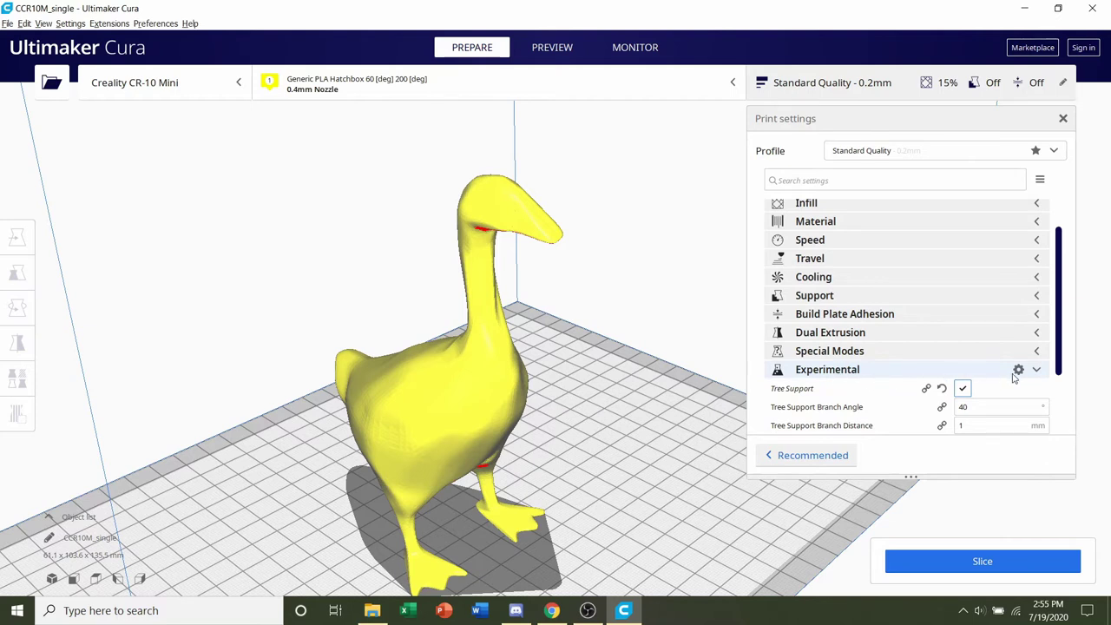
click(1018, 371)
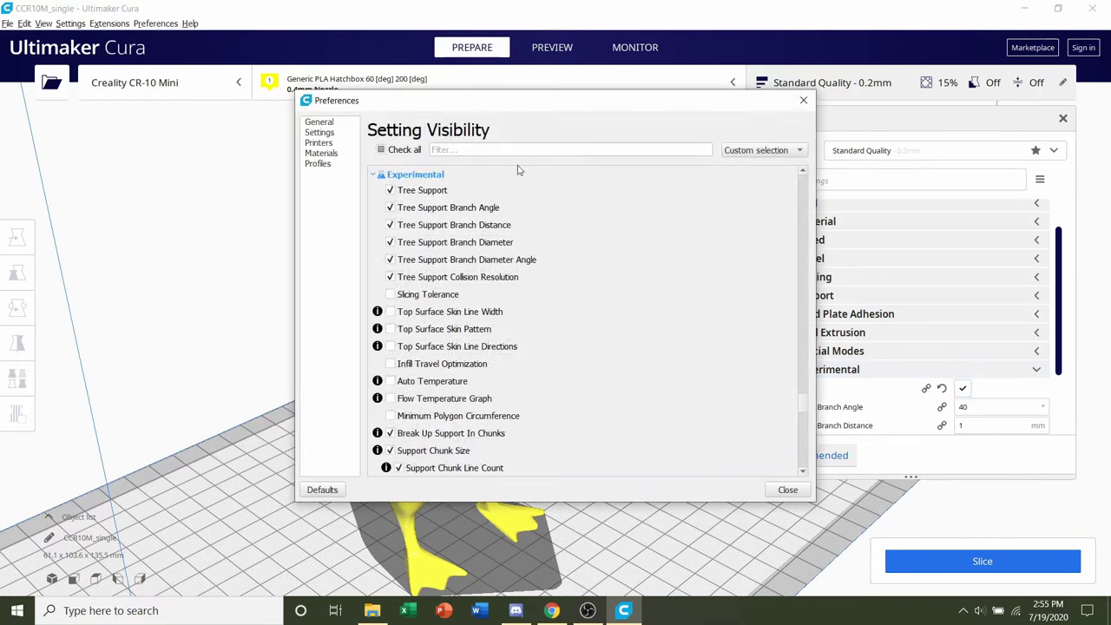
text(tree suppo)
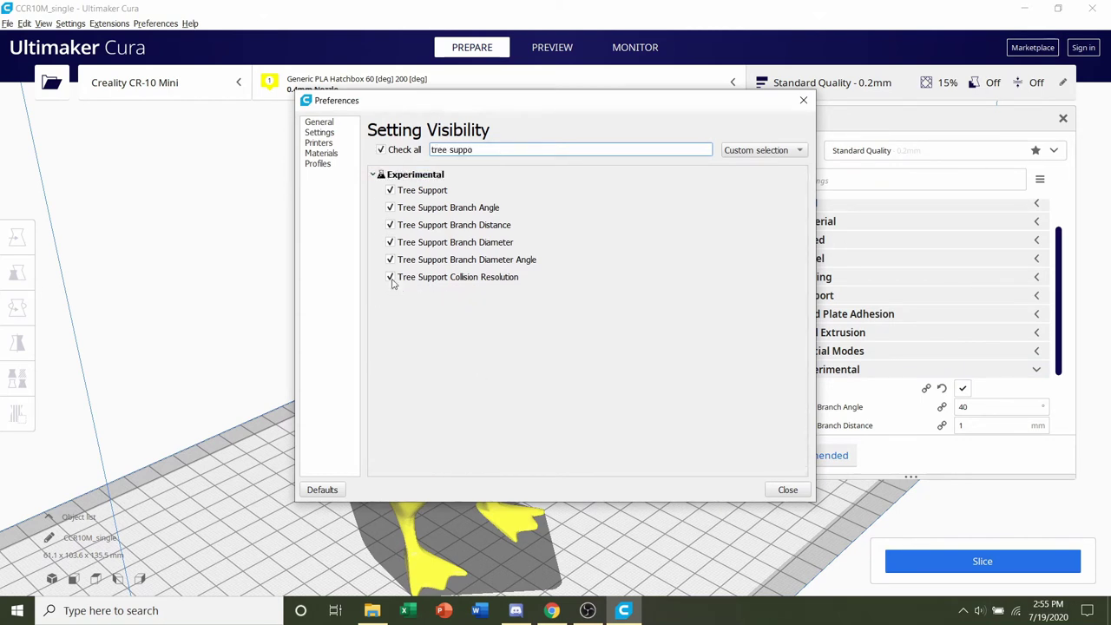
Change Tree Support Branch Angle from 40° to 50°.
click(787, 489)
scroll(868, 347, down, 3)
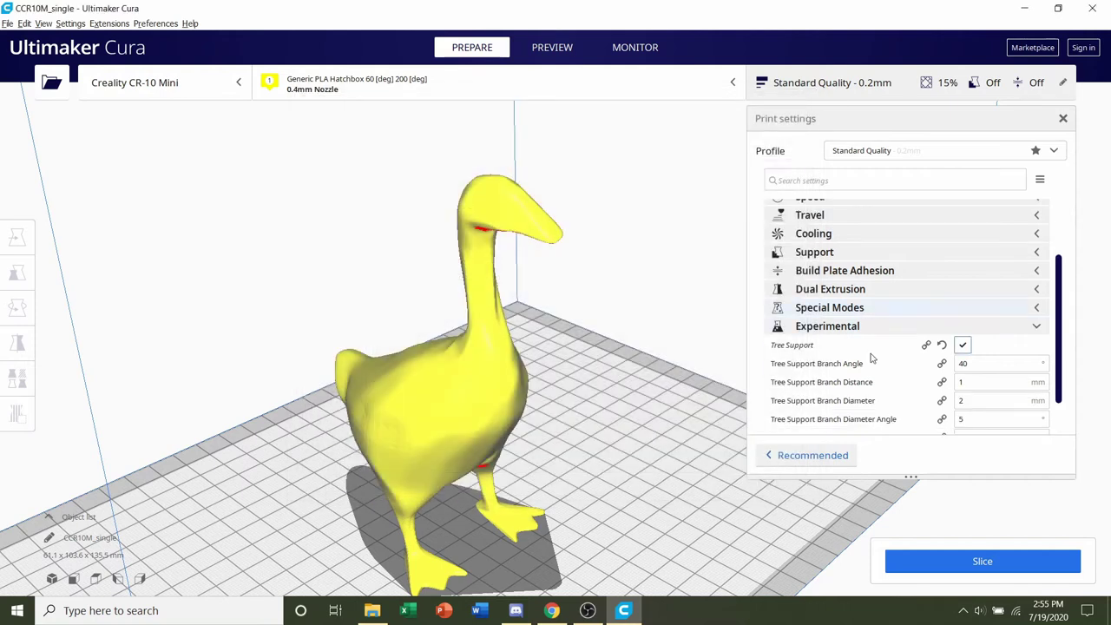
mouse_move(865, 309)
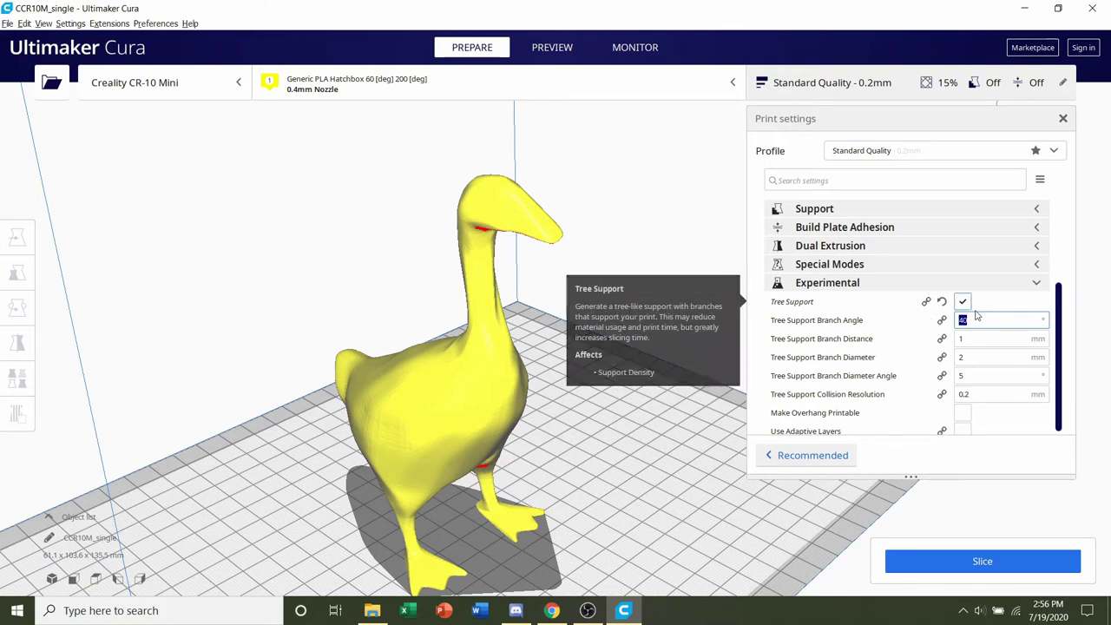
text(50)
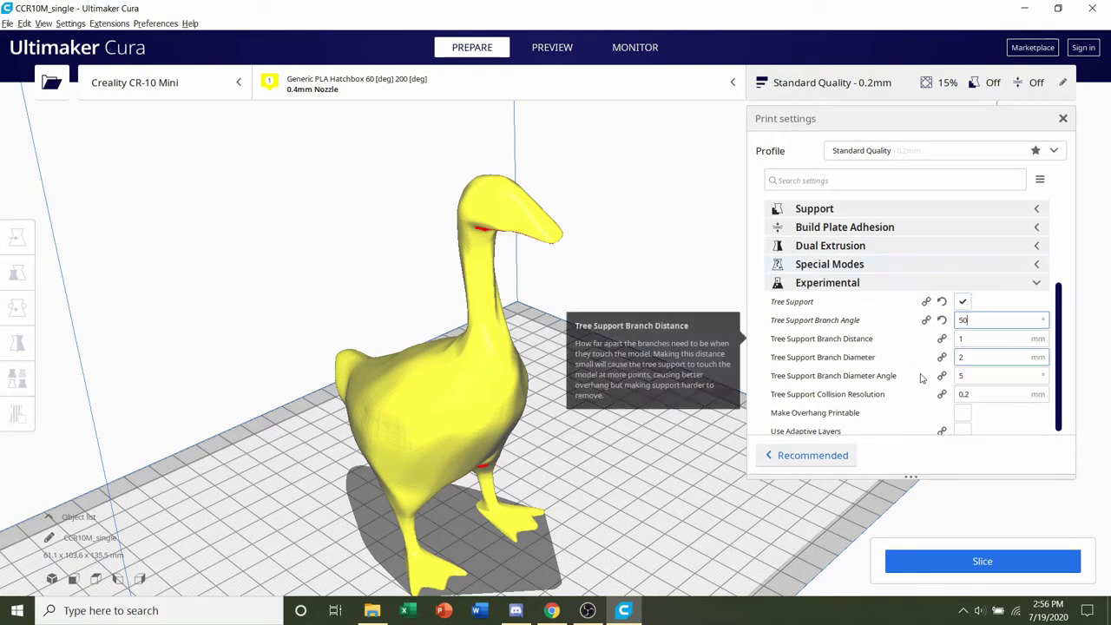
scroll(904, 354, down, 1)
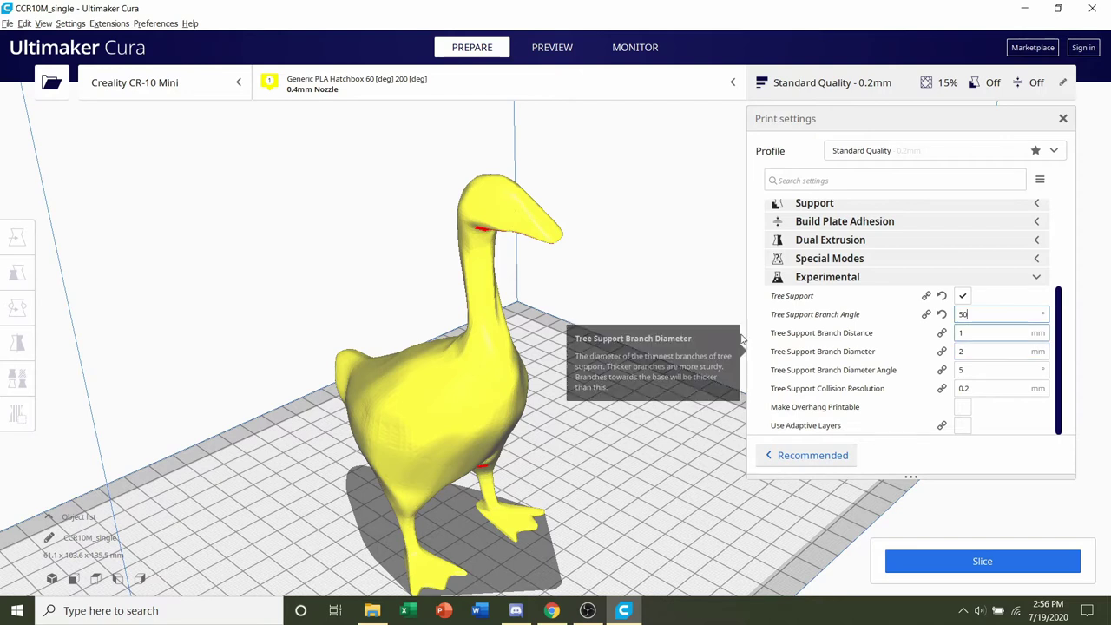
right_drag(598, 334, 537, 320)
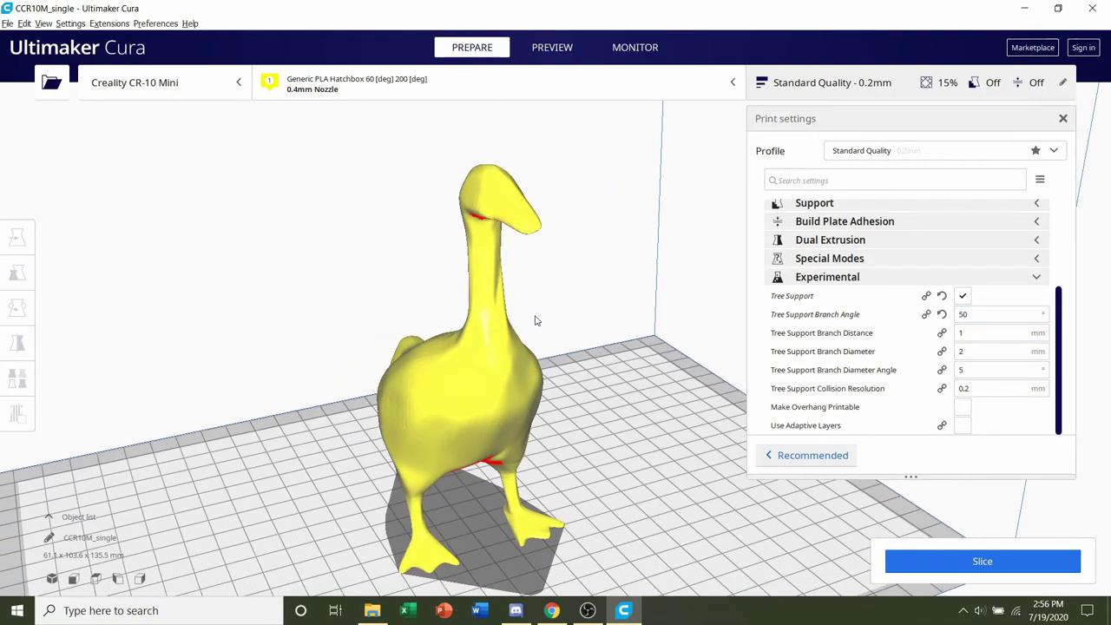
Slice the goose for a 5 h 25 min print using 39 g and 12.95 m of filament.
click(932, 561)
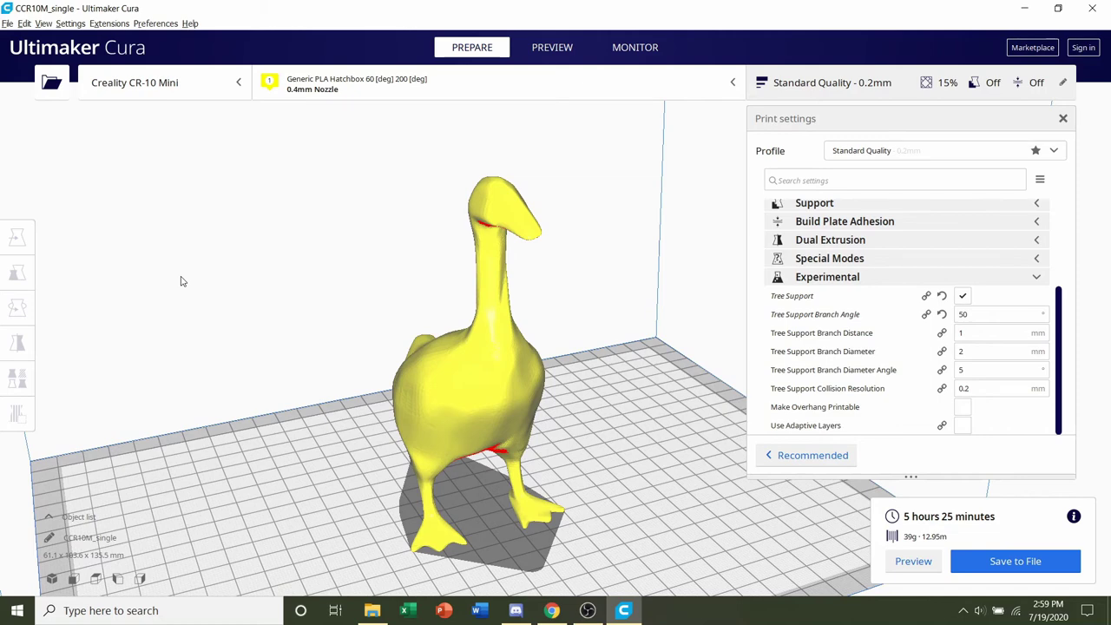
Inspect the sliced goose's layers in Preview, viewing the tree support under its head.
click(907, 562)
right_drag(396, 415, 504, 364)
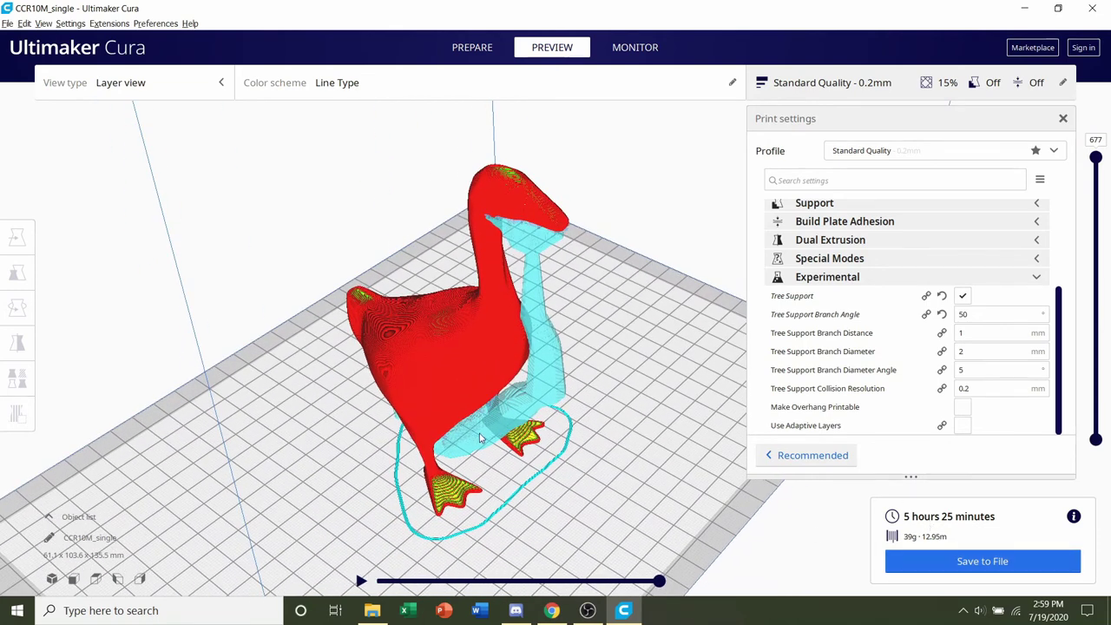
scroll(483, 438, up, 2)
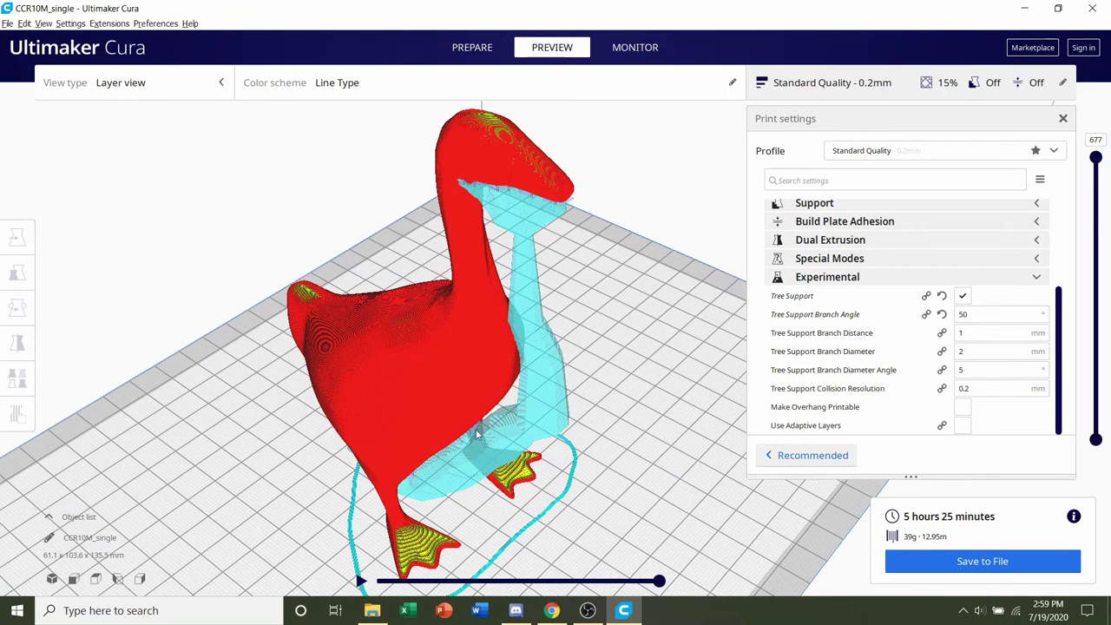